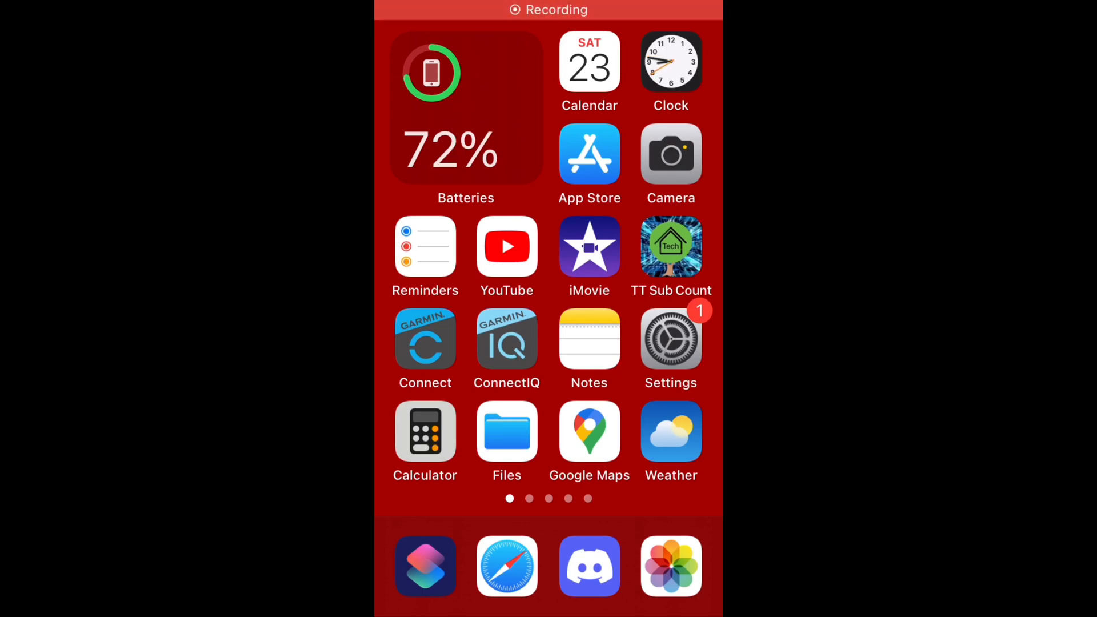
Load imgbb.com in Safari.
click(506, 566)
click(548, 539)
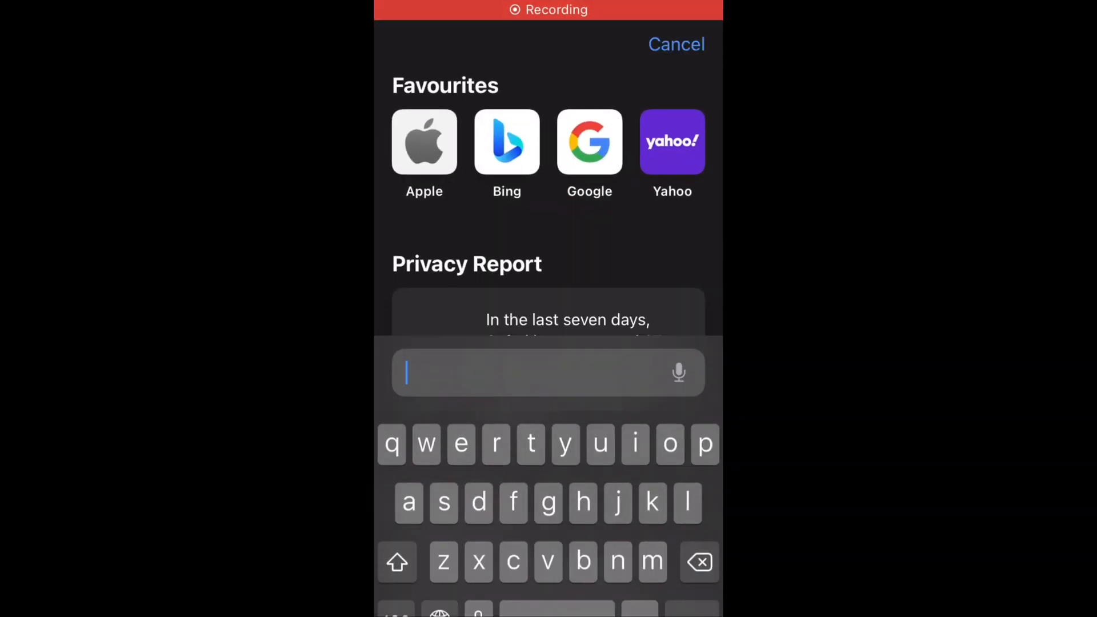
text(imgb)
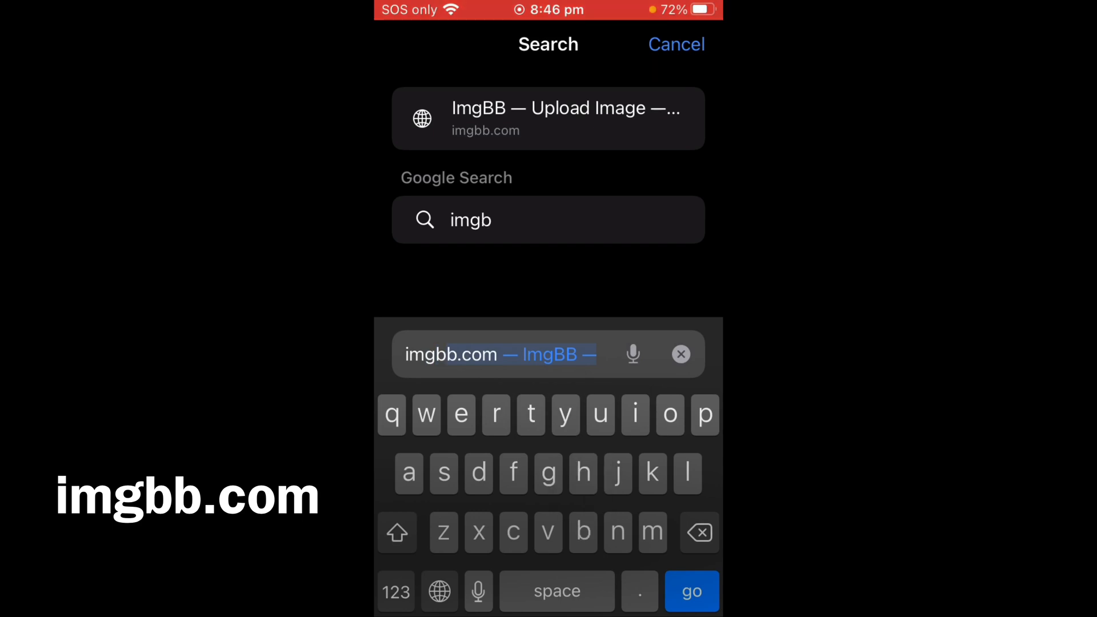
text(b.com)
text(m)
key(Return)
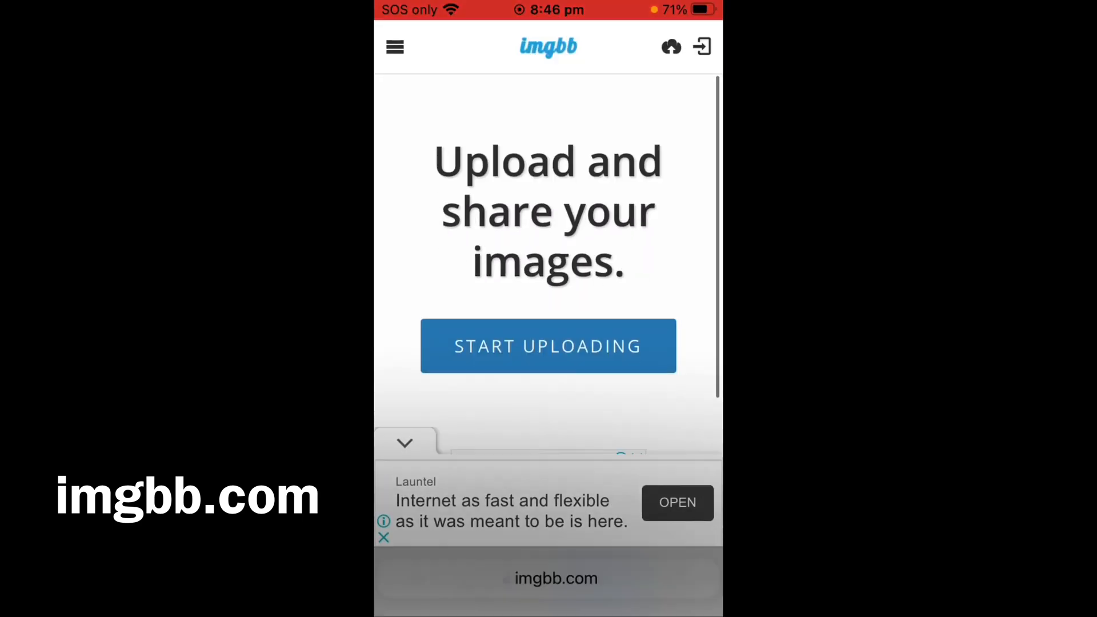
click(547, 326)
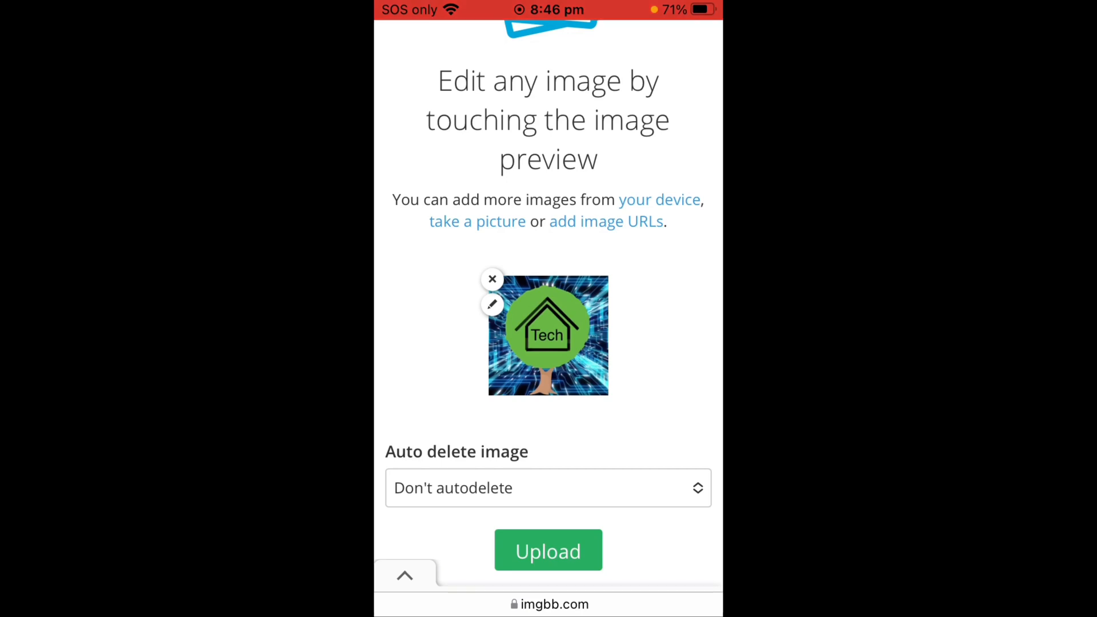
click(547, 551)
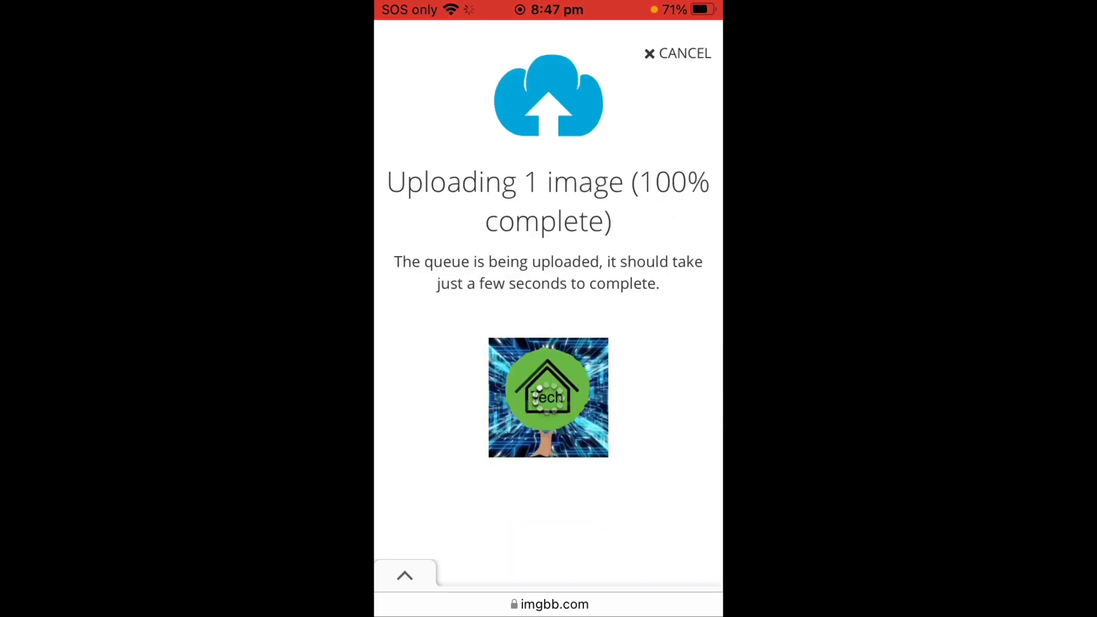
click(681, 508)
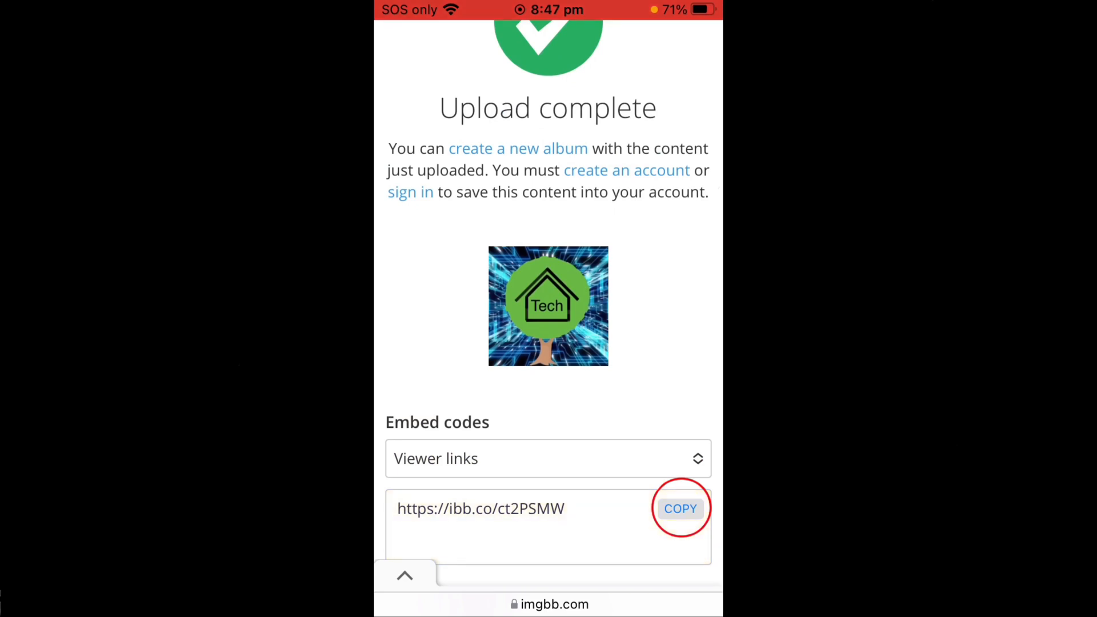
scroll(548, 300, up, 2)
Load the copied viewer link in a new tab and copy the uploaded image.
click(691, 592)
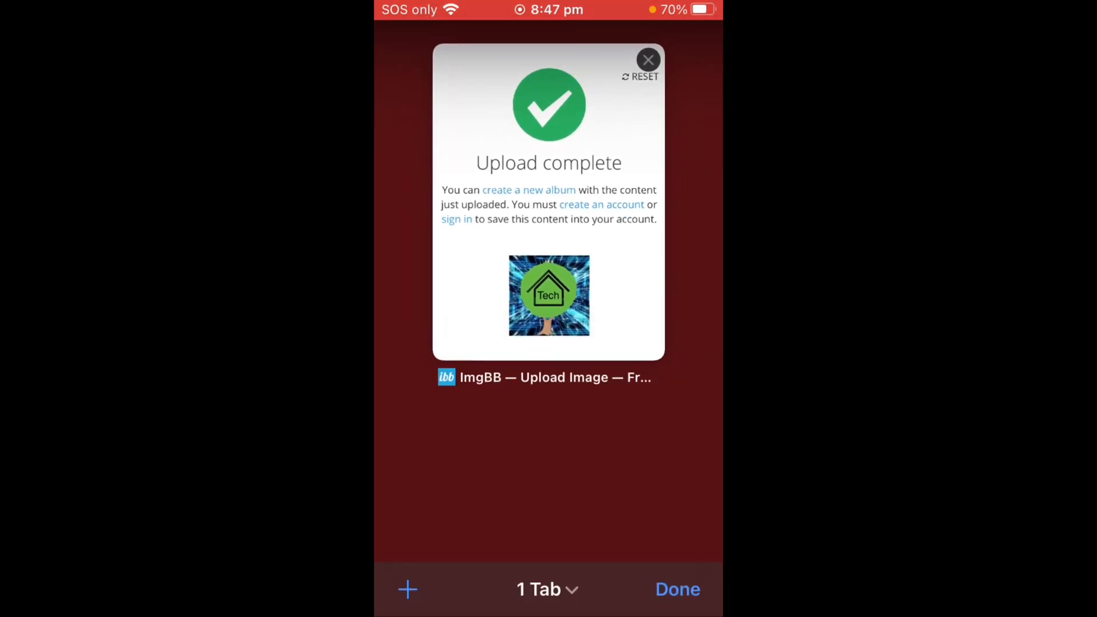
click(407, 589)
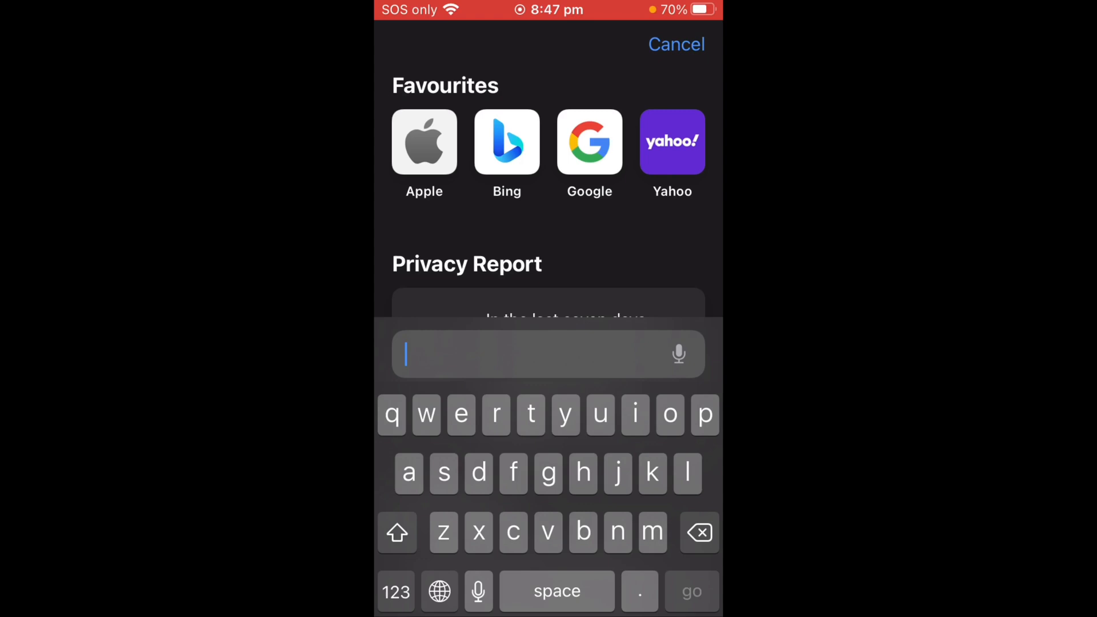
click(411, 354)
click(526, 302)
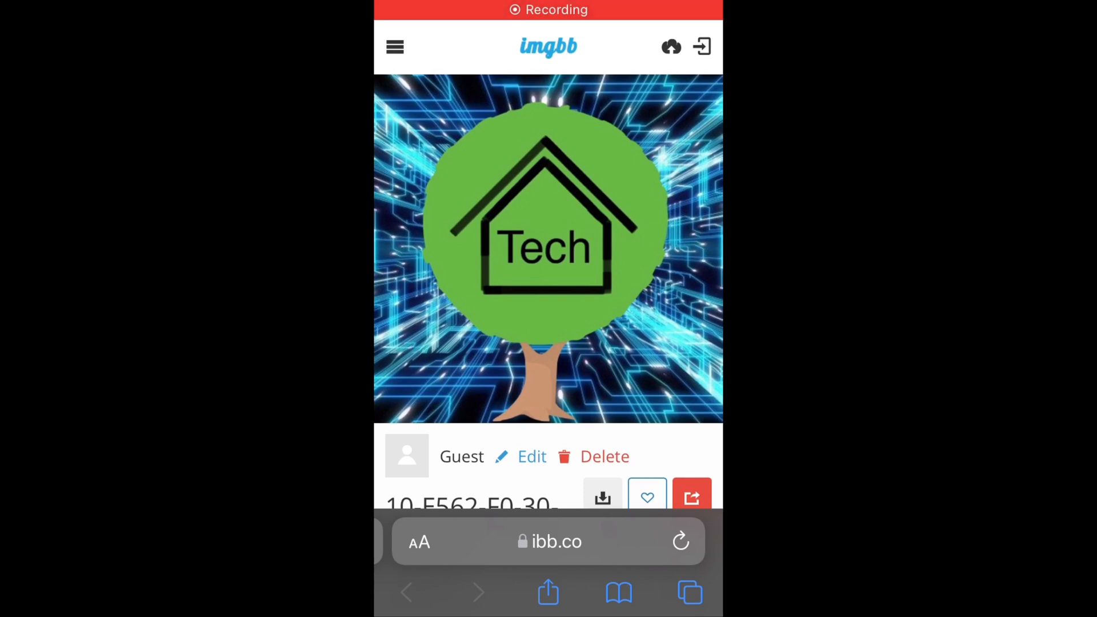
click(548, 249)
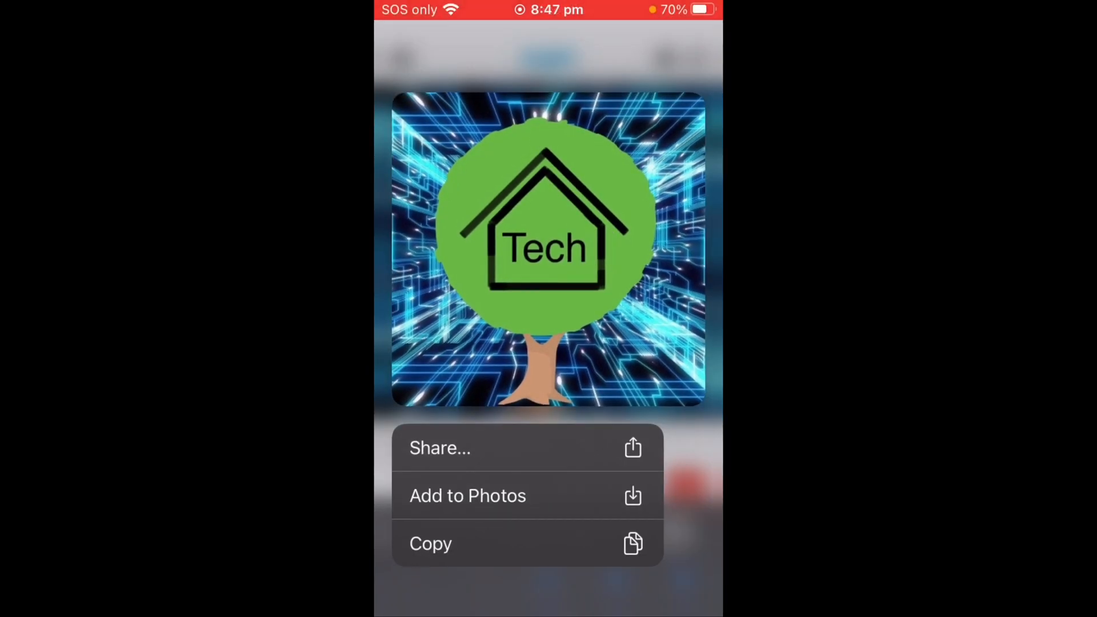
click(549, 591)
Paste the image address into another new tab to show it from its direct i.ibb.co link.
click(690, 591)
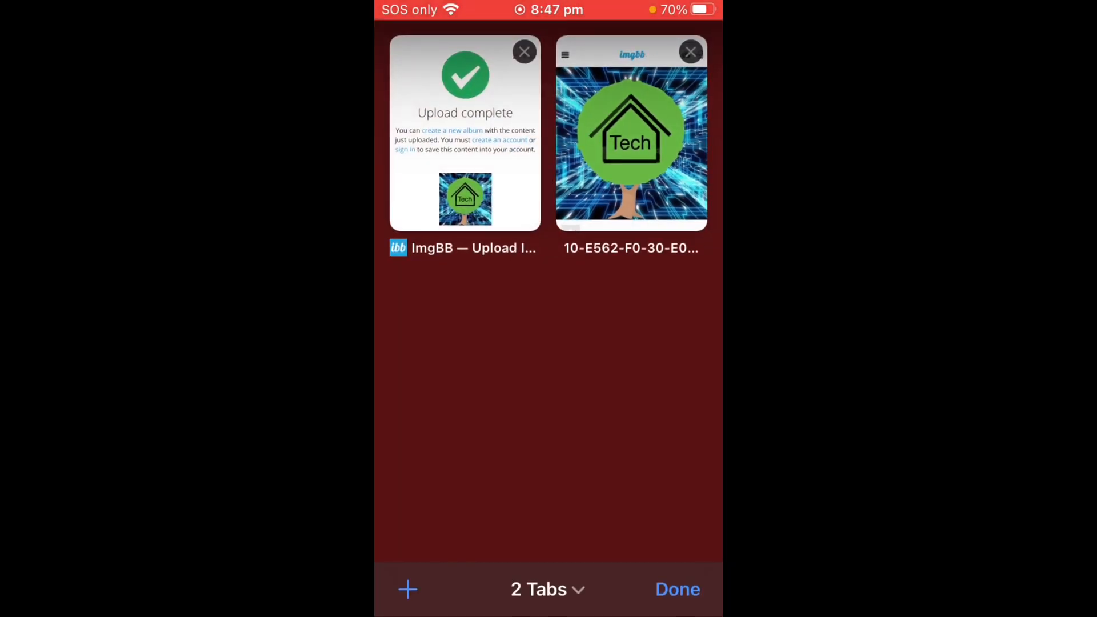
click(407, 589)
click(549, 525)
click(412, 354)
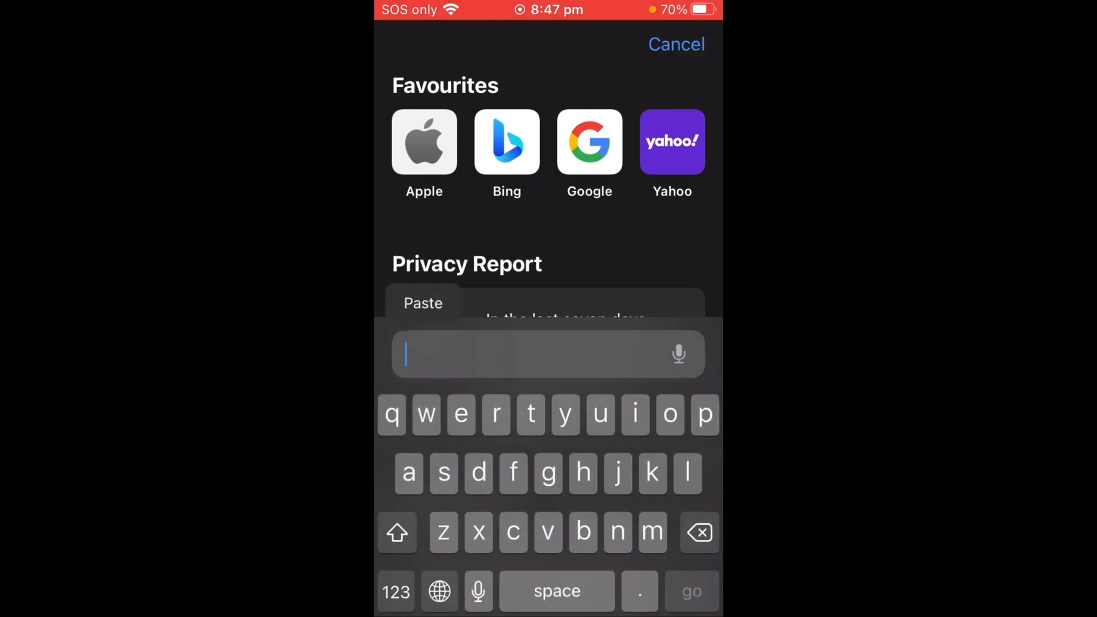
click(423, 302)
key(Return)
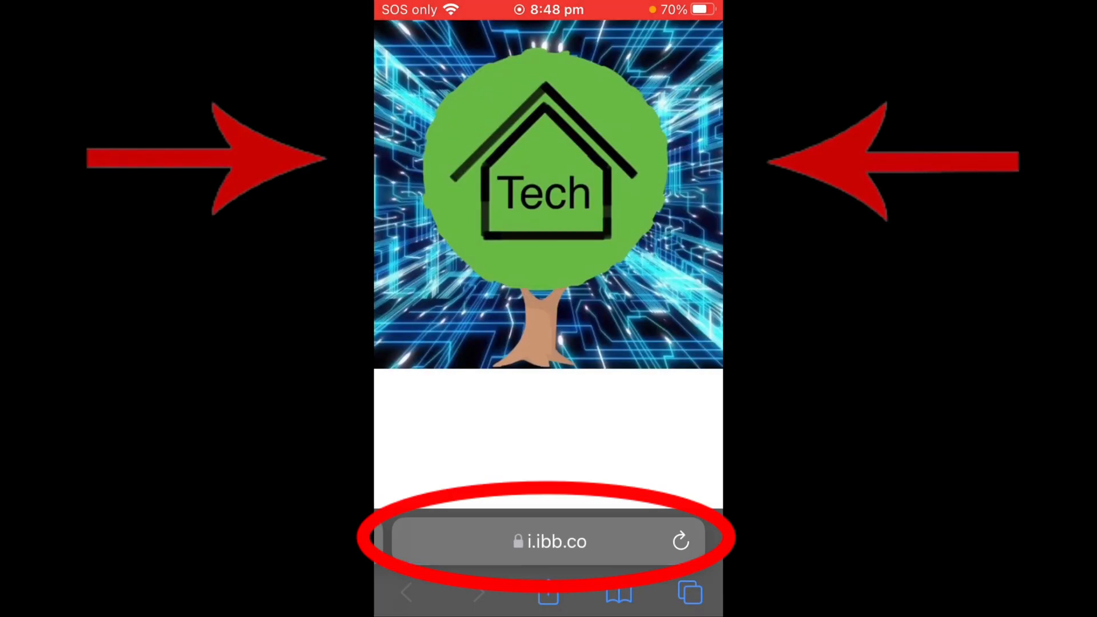
scroll(548, 231, up, 3)
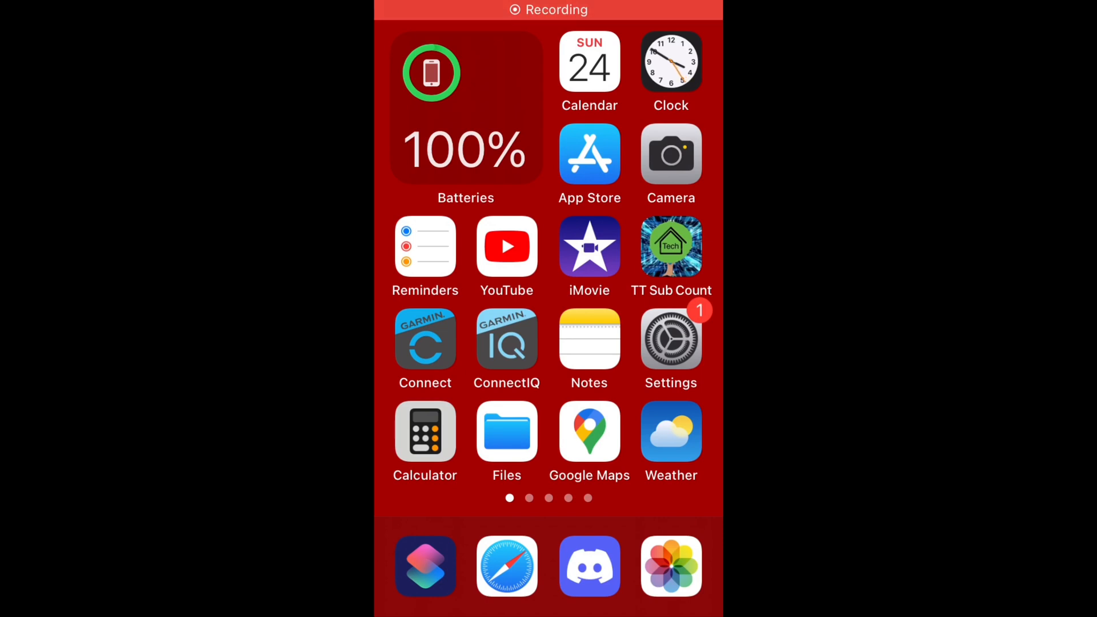
Load 0paste.com in Safari.
click(506, 566)
click(532, 538)
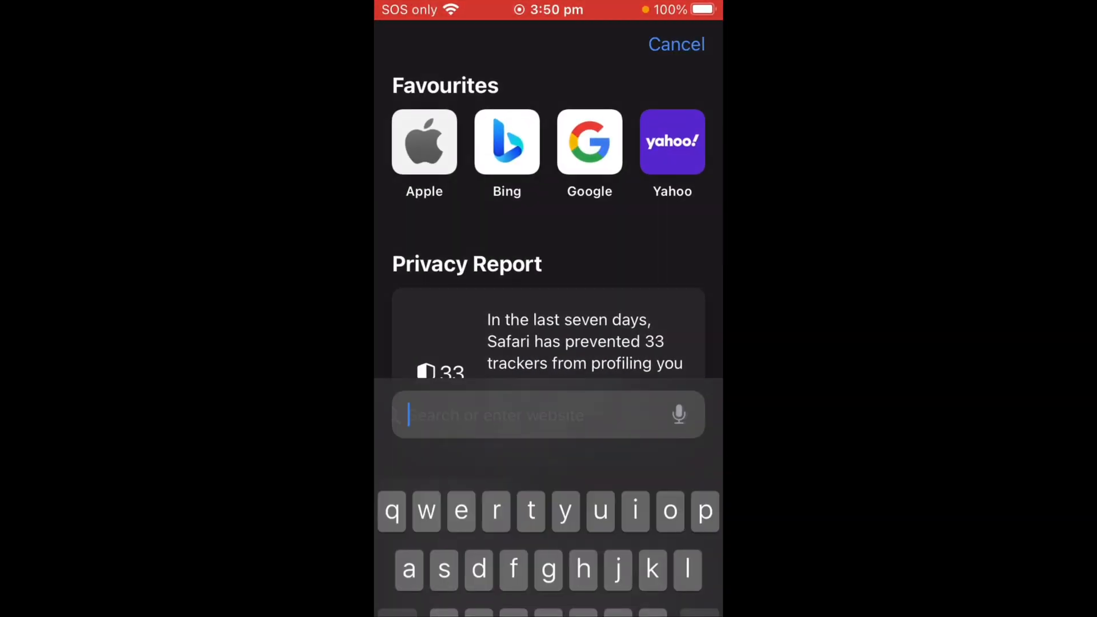
click(396, 591)
text(0)
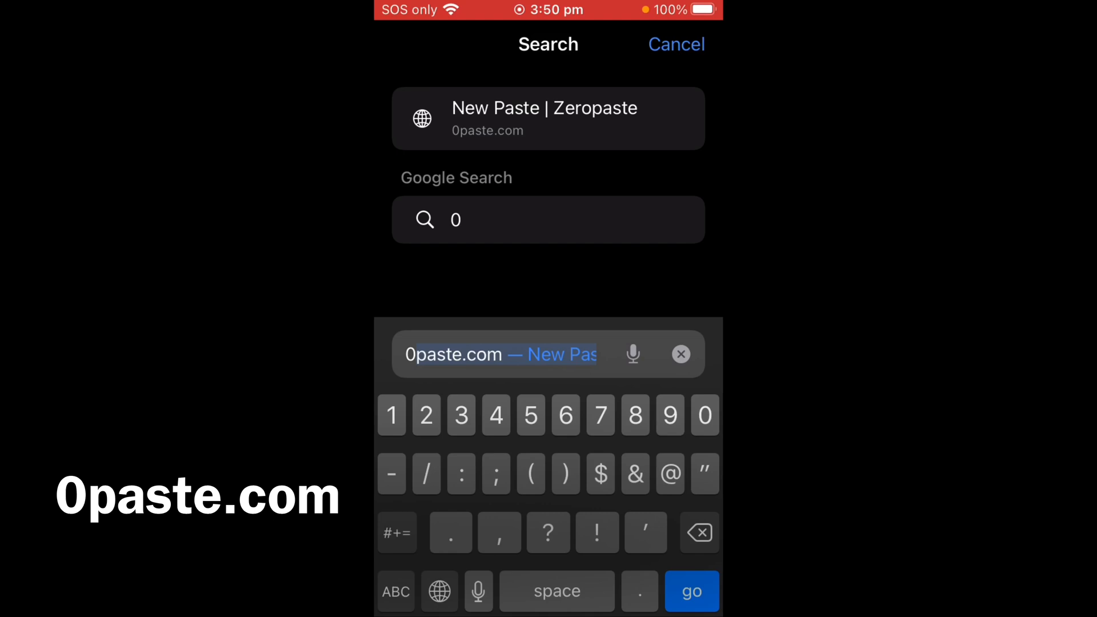
click(394, 591)
text(past)
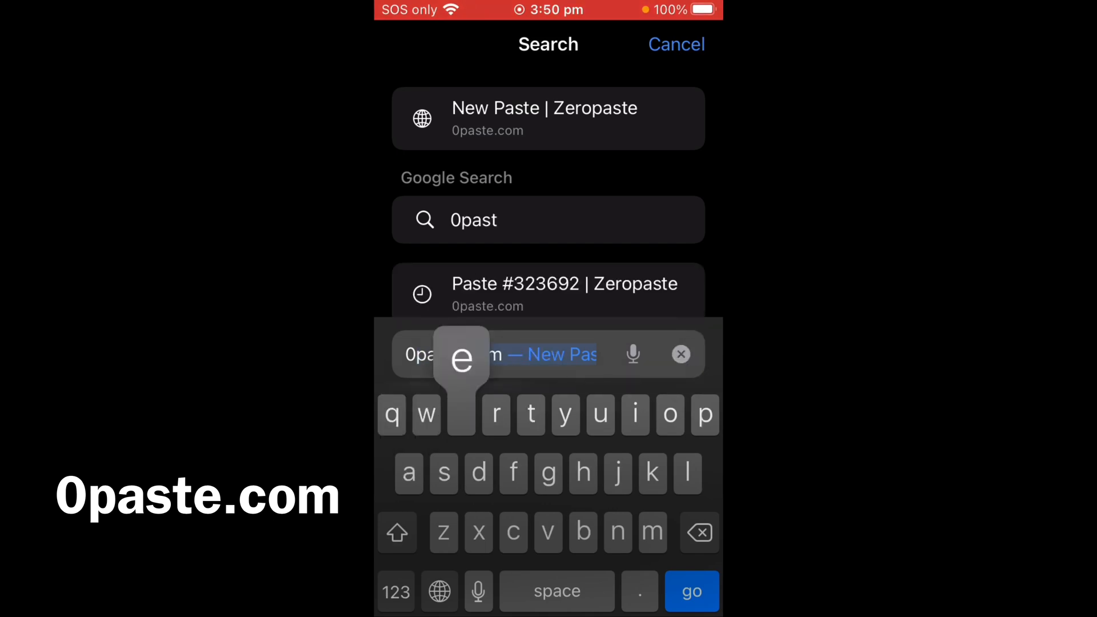
text(e)
click(692, 591)
Write Hello in the New Paste box and preview it as Markdown.
click(549, 241)
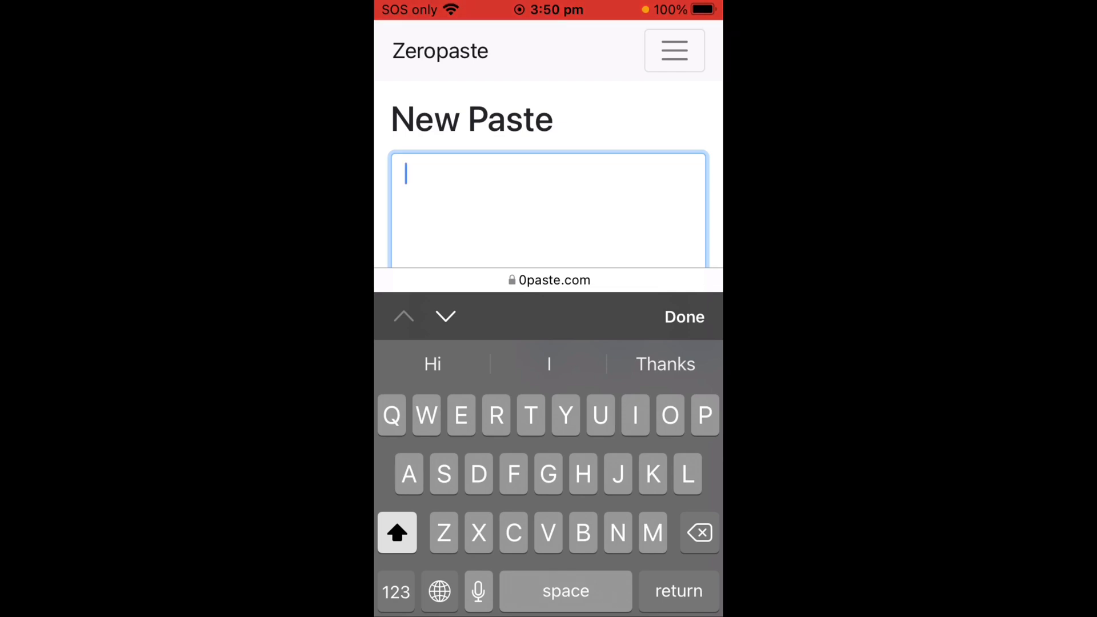
text(Hello)
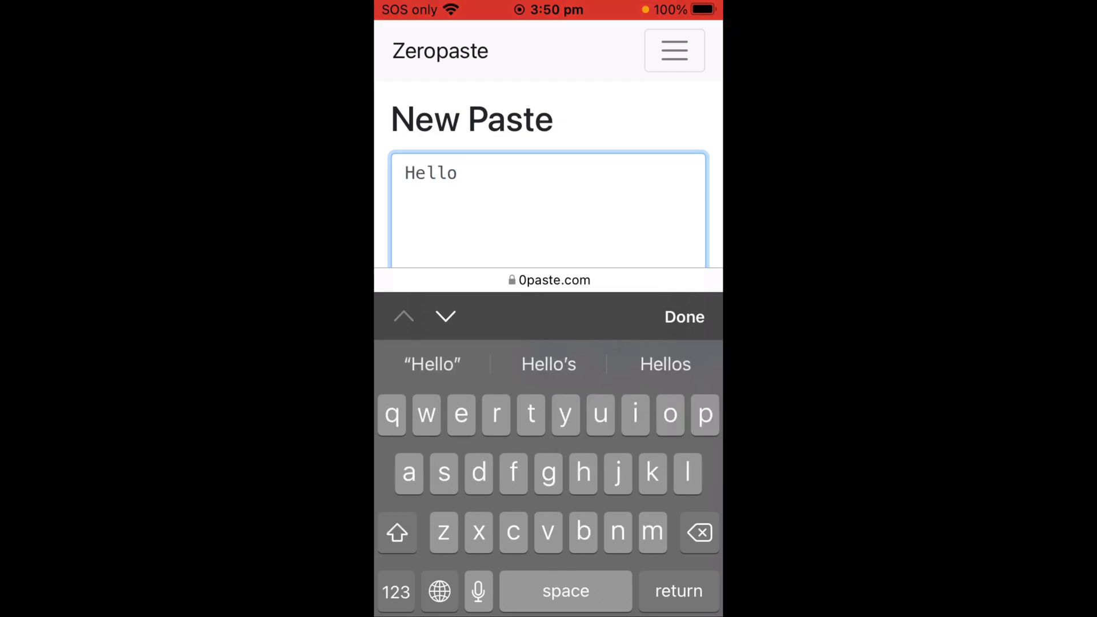
click(683, 316)
scroll(549, 344, down, 5)
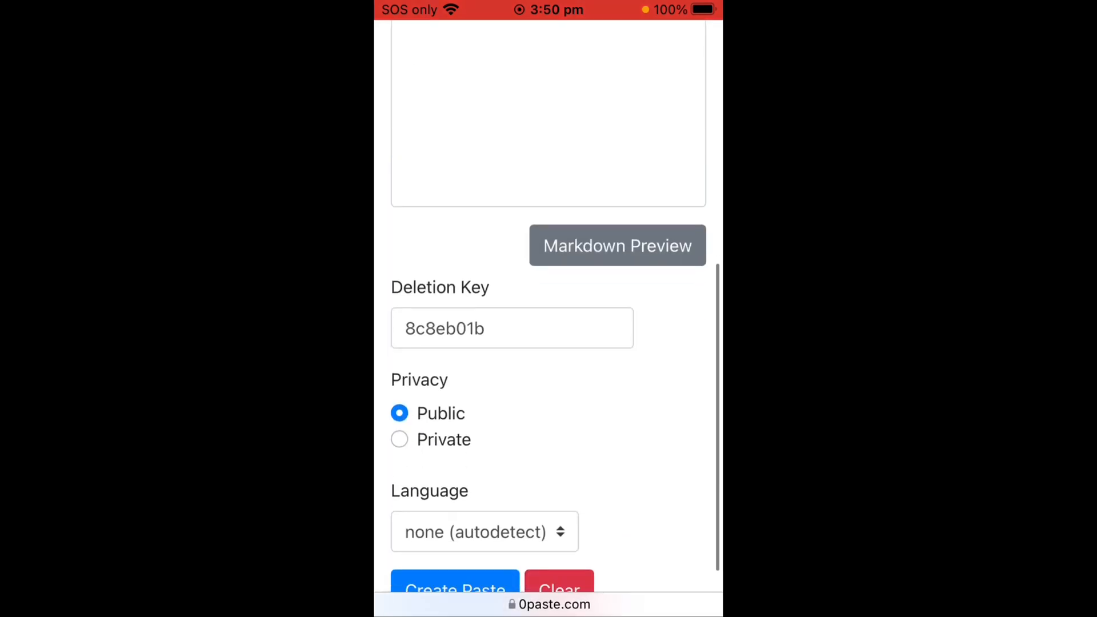
scroll(549, 309, up, 3)
click(617, 472)
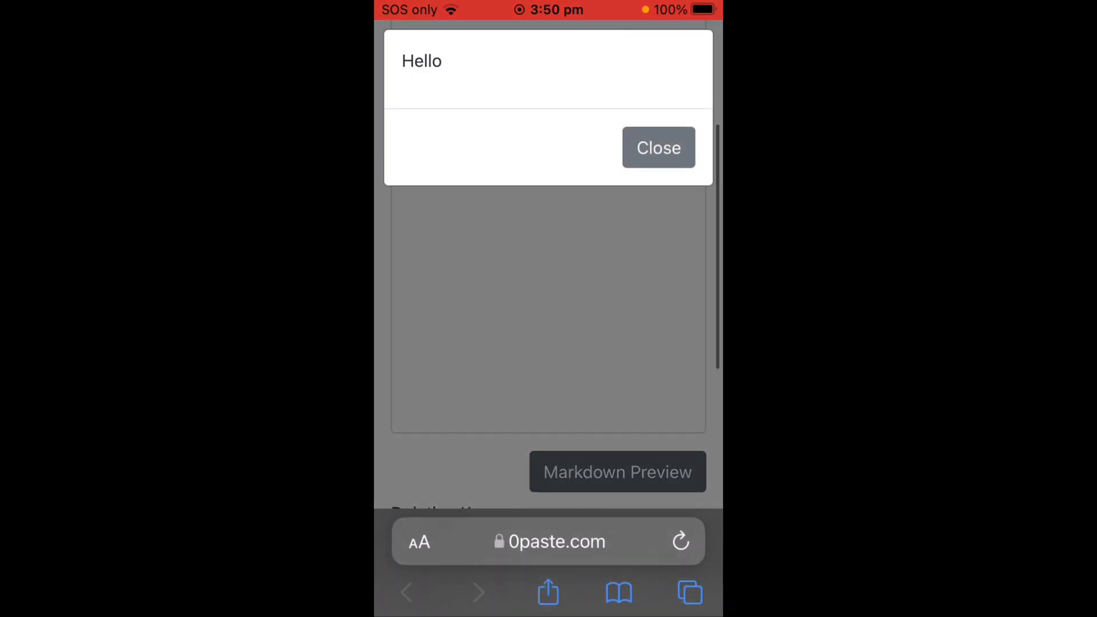
click(658, 147)
scroll(549, 343, down, 5)
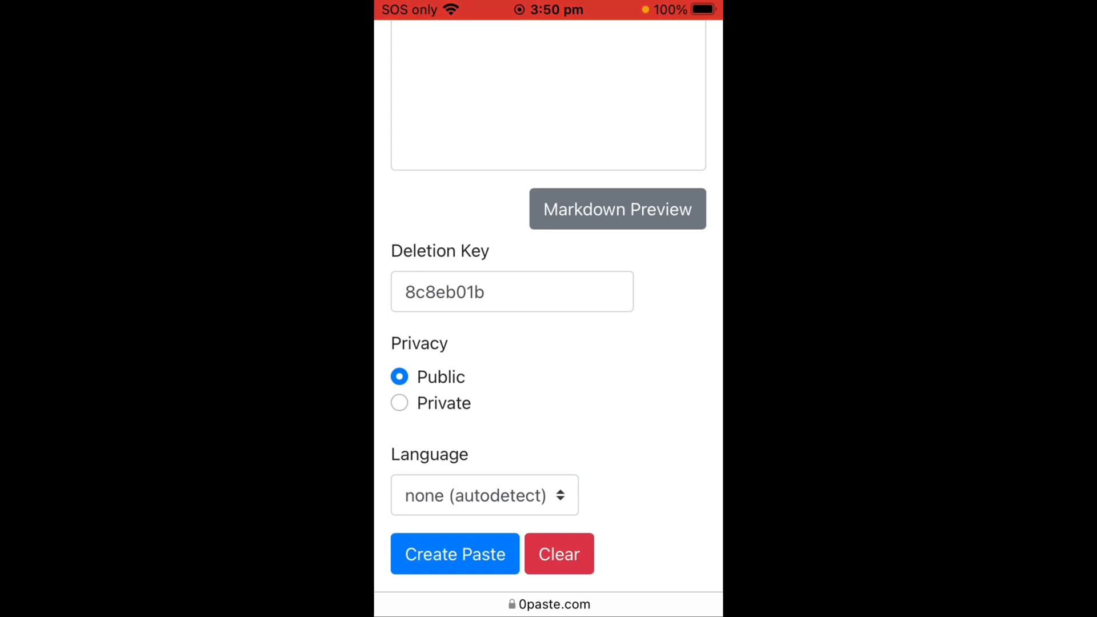
Create the paste and copy its 0paste.com/323… address from the address bar.
click(455, 553)
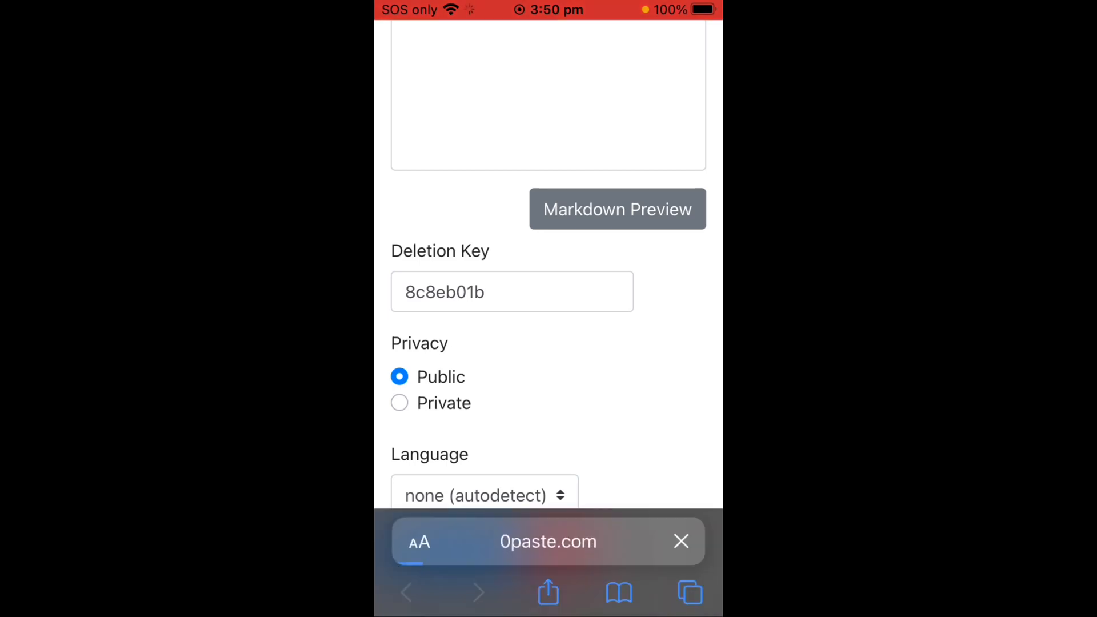
click(548, 539)
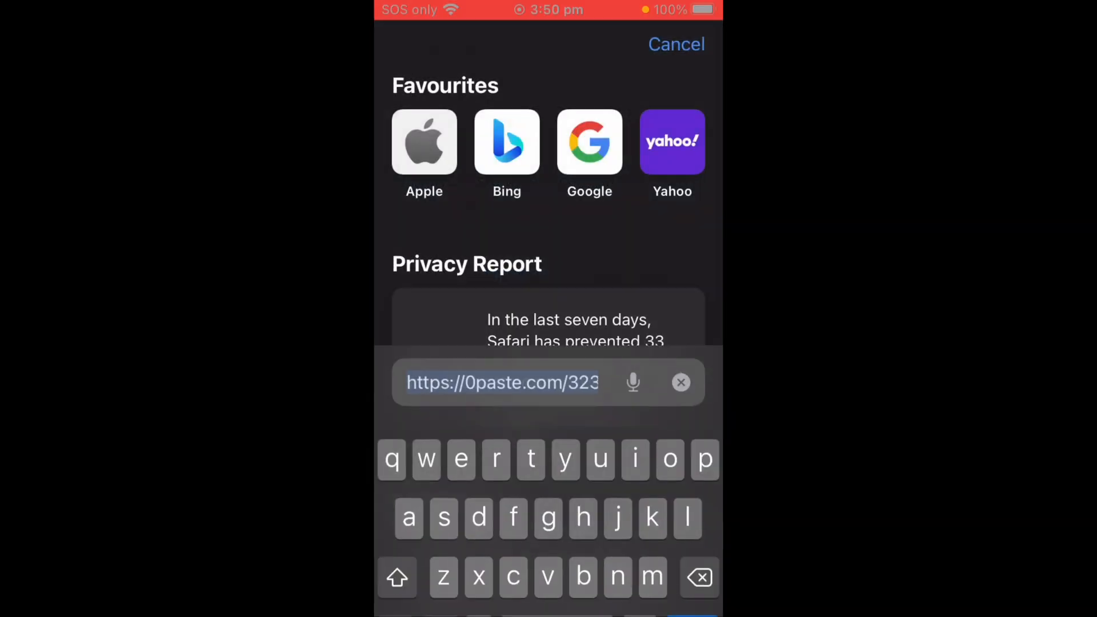
click(501, 354)
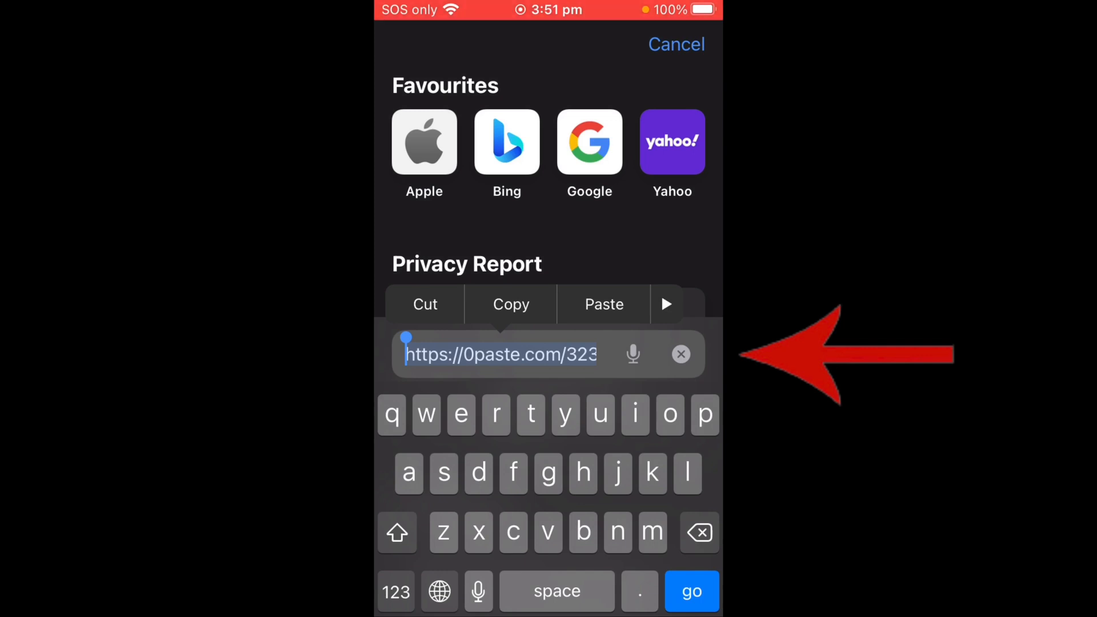